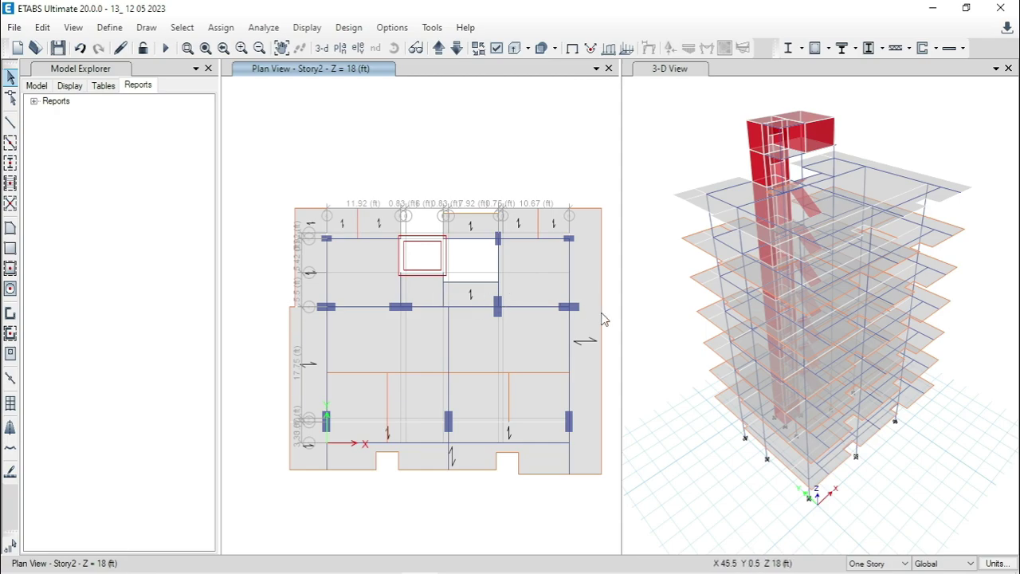
- Run the analysis so the 3D view shows the Dead load displaced shape
{"action": "left_click", "coordinate": [167, 51]}
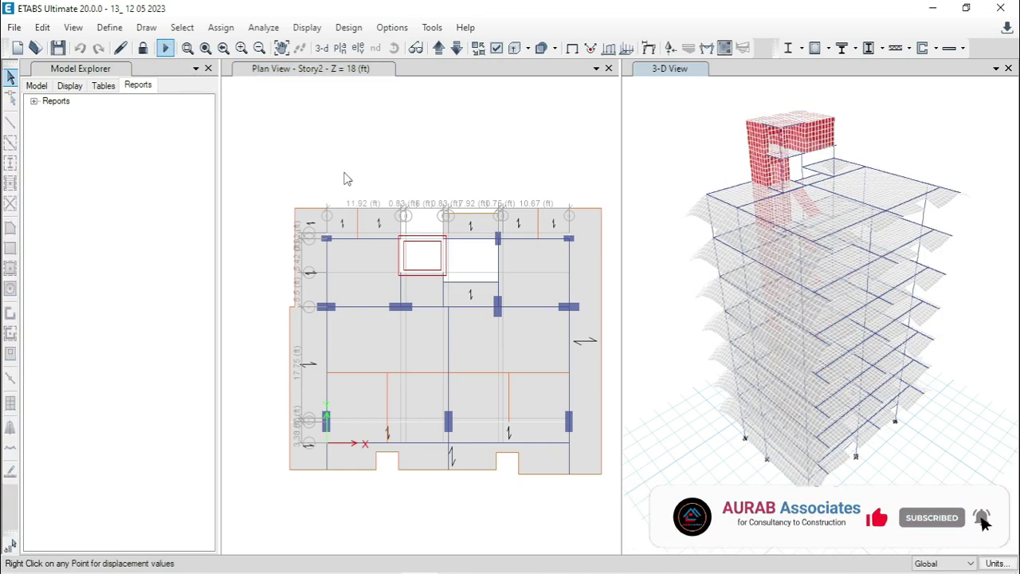
- Generate the project report from File > Create Report and display it in the Report Viewer
{"action": "left_click", "coordinate": [15, 29]}
{"action": "mouse_move", "coordinate": [83, 274]}
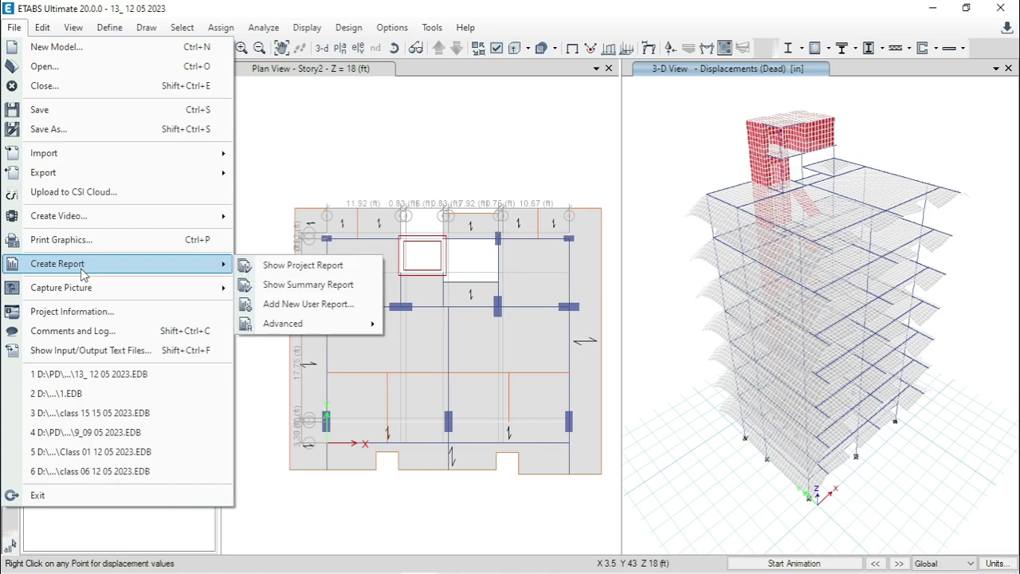
{"action": "left_click", "coordinate": [361, 271]}
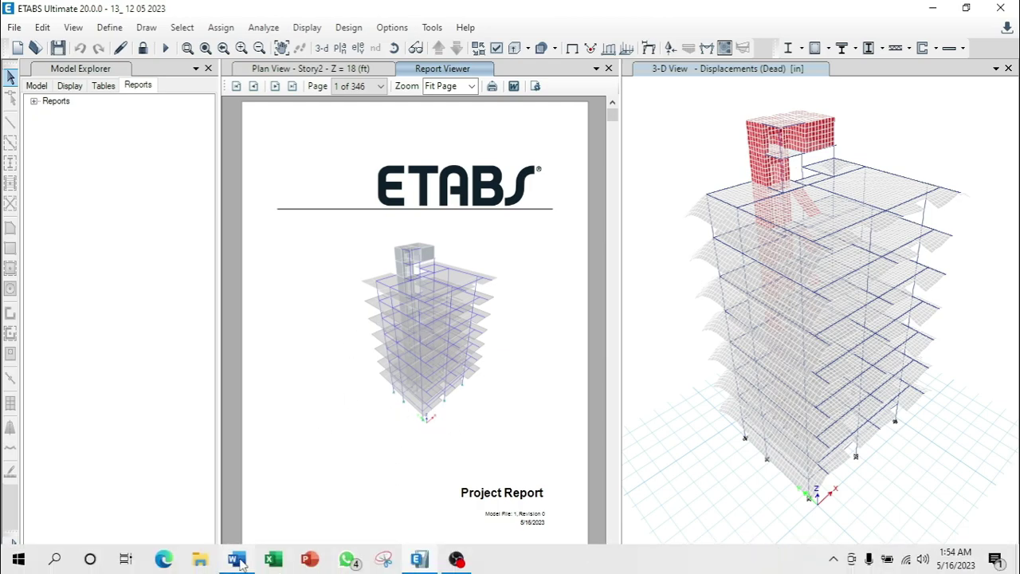
- In the EQ CALC 7 st Word document, find and highlight the Calculation For Base Shear heading
{"action": "left_click", "coordinate": [236, 558]}
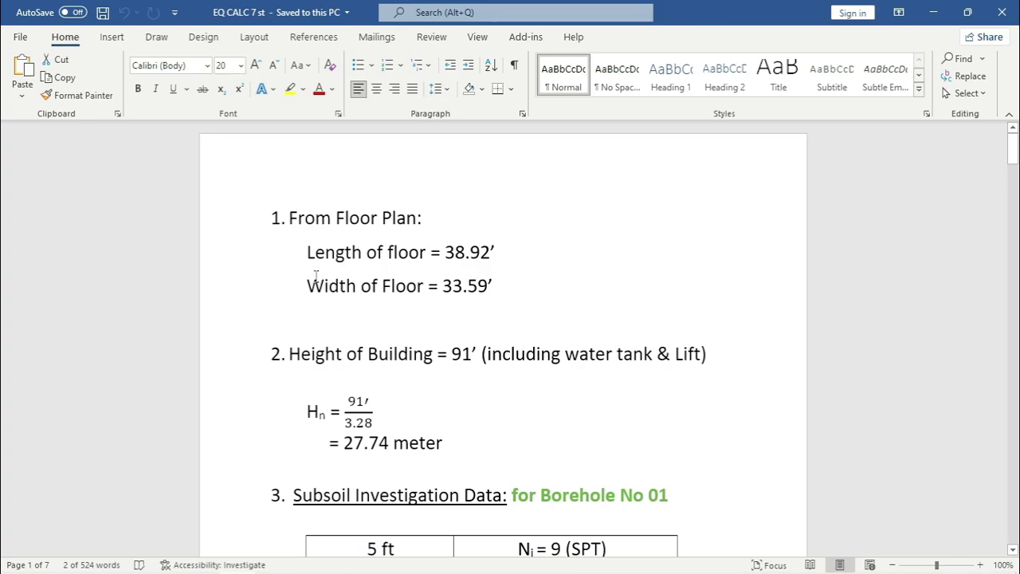
{"action": "scroll", "coordinate": [470, 259], "scroll_direction": "down", "scroll_amount": 8}
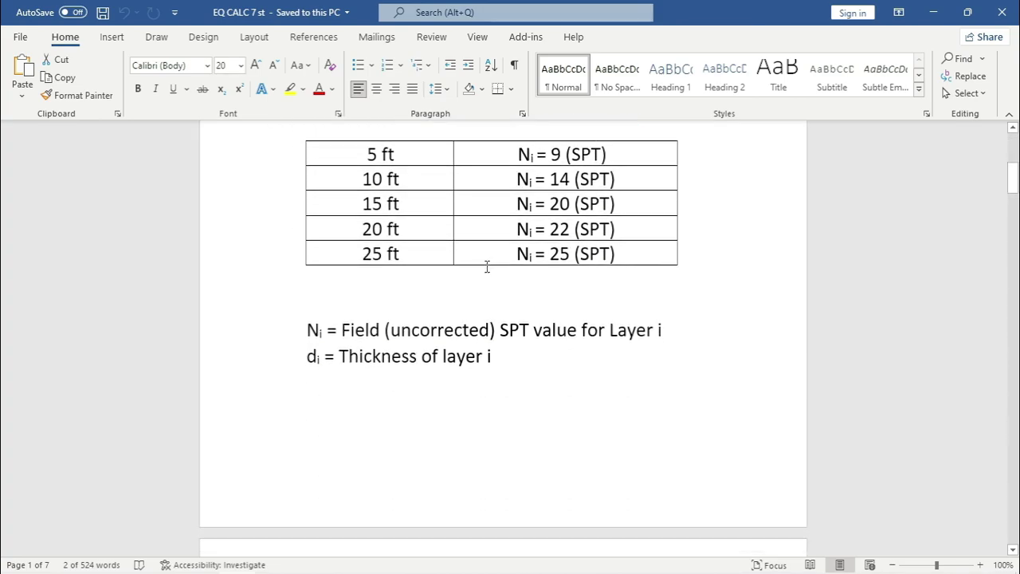
{"action": "scroll", "coordinate": [487, 267], "scroll_direction": "down", "scroll_amount": 4}
{"action": "scroll", "coordinate": [487, 267], "scroll_direction": "down", "scroll_amount": 5}
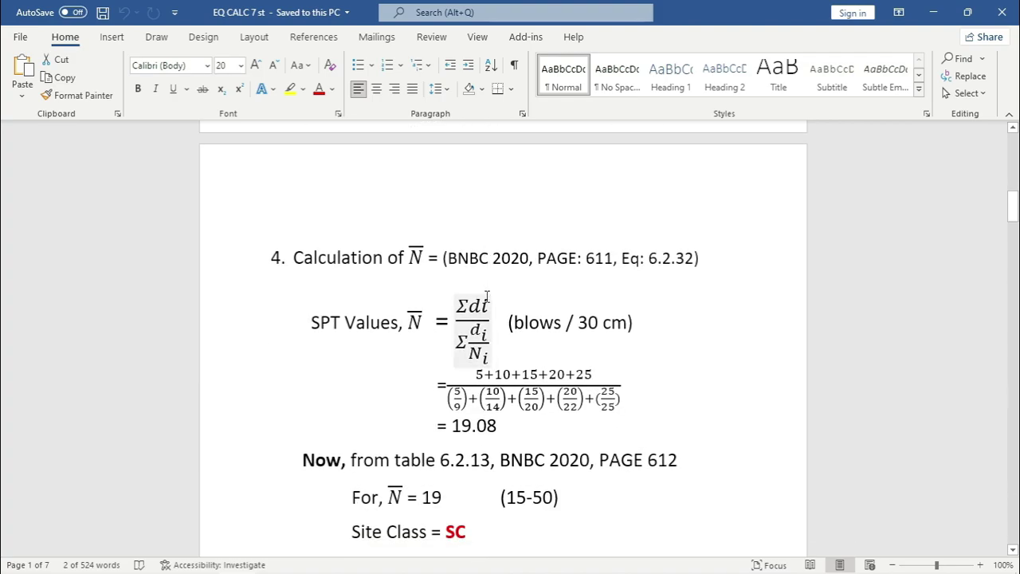
{"action": "scroll", "coordinate": [487, 297], "scroll_direction": "down", "scroll_amount": 15}
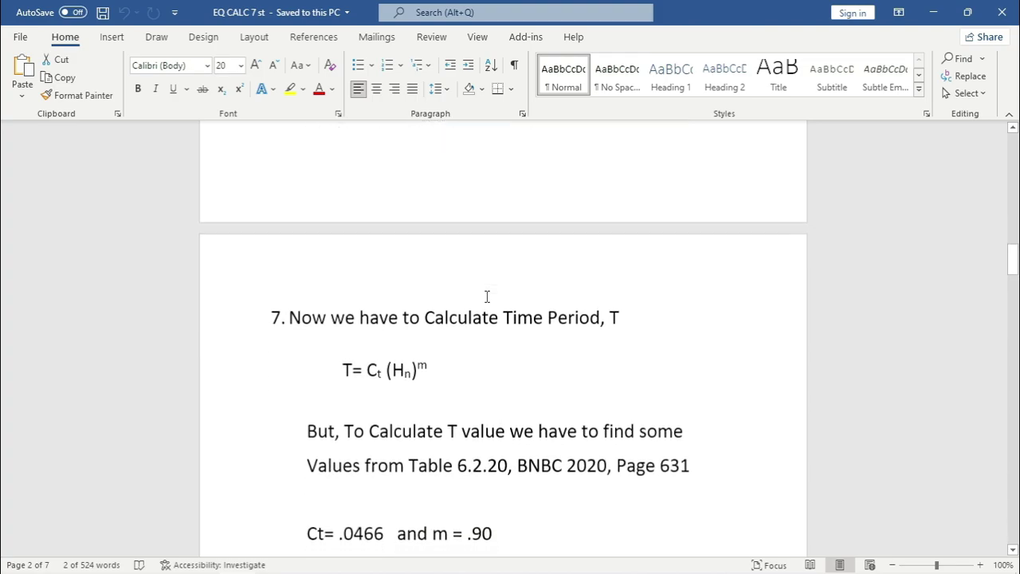
{"action": "scroll", "coordinate": [486, 296], "scroll_direction": "down", "scroll_amount": 20}
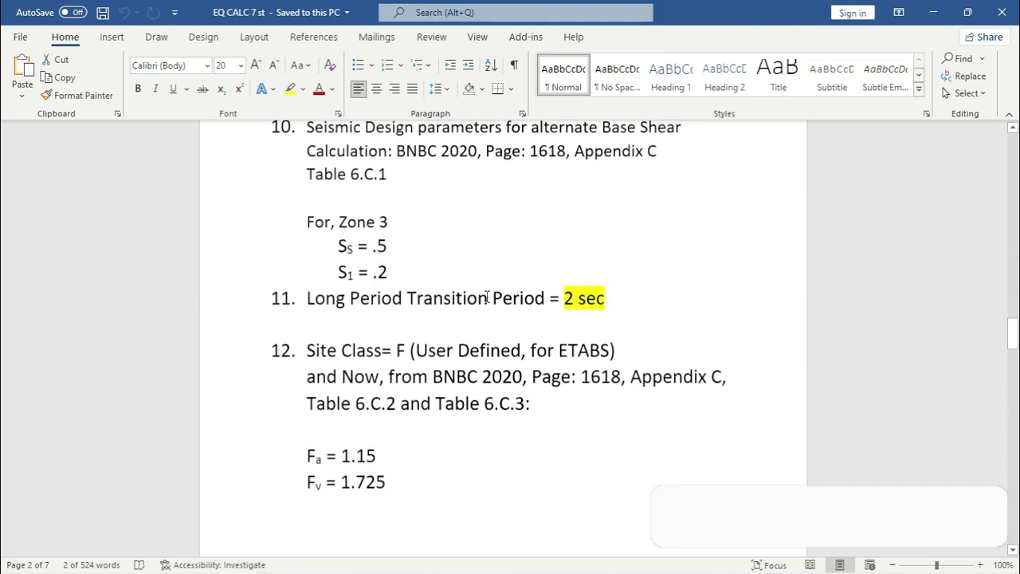
{"action": "scroll", "coordinate": [486, 296], "scroll_direction": "down", "scroll_amount": 15}
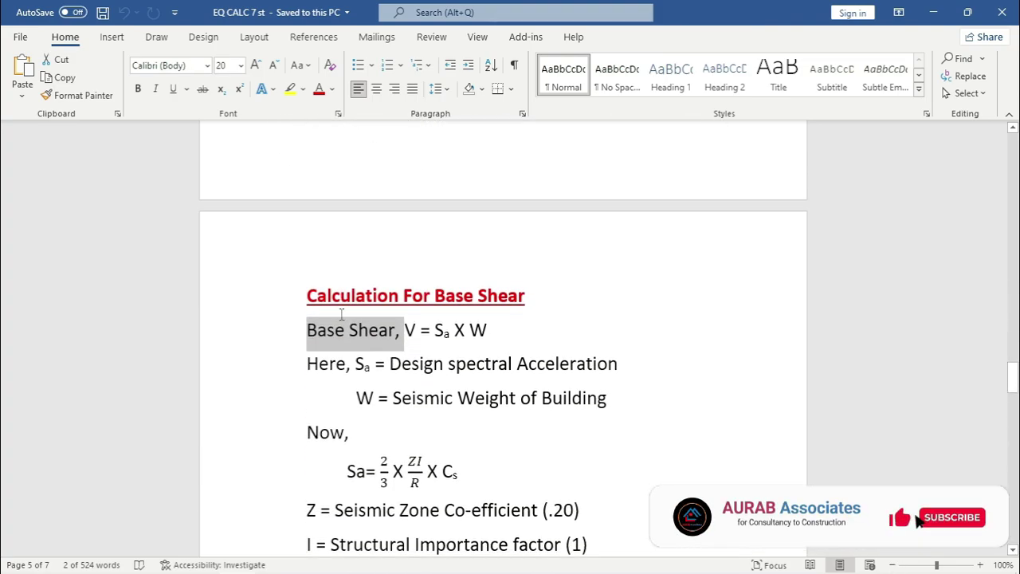
{"action": "left_click_drag", "start_coordinate": [304, 292], "coordinate": [520, 301]}
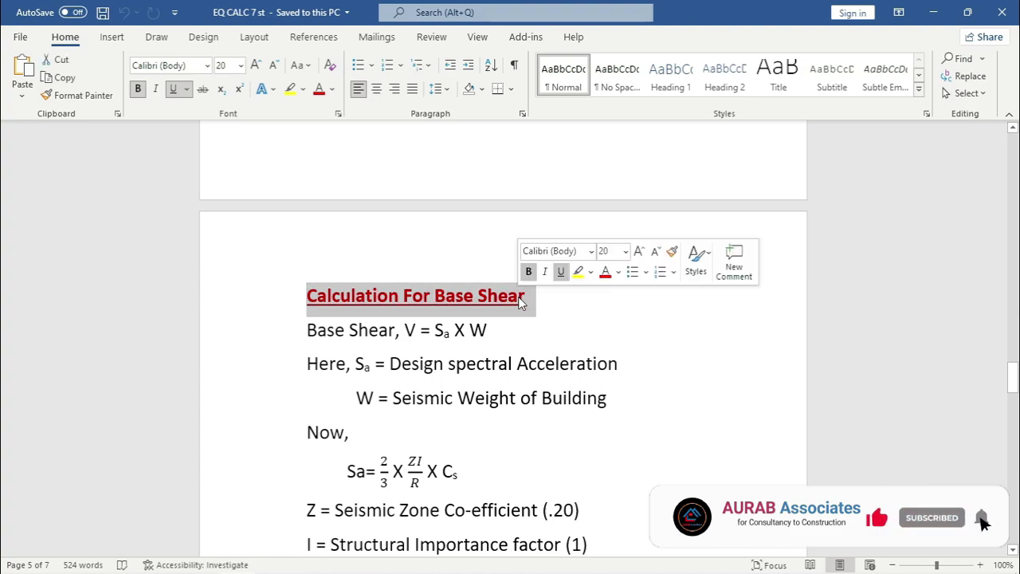
- Highlight the V/W = 4.1% result, then minimize Word
{"action": "scroll", "coordinate": [593, 303], "scroll_direction": "down", "scroll_amount": 12}
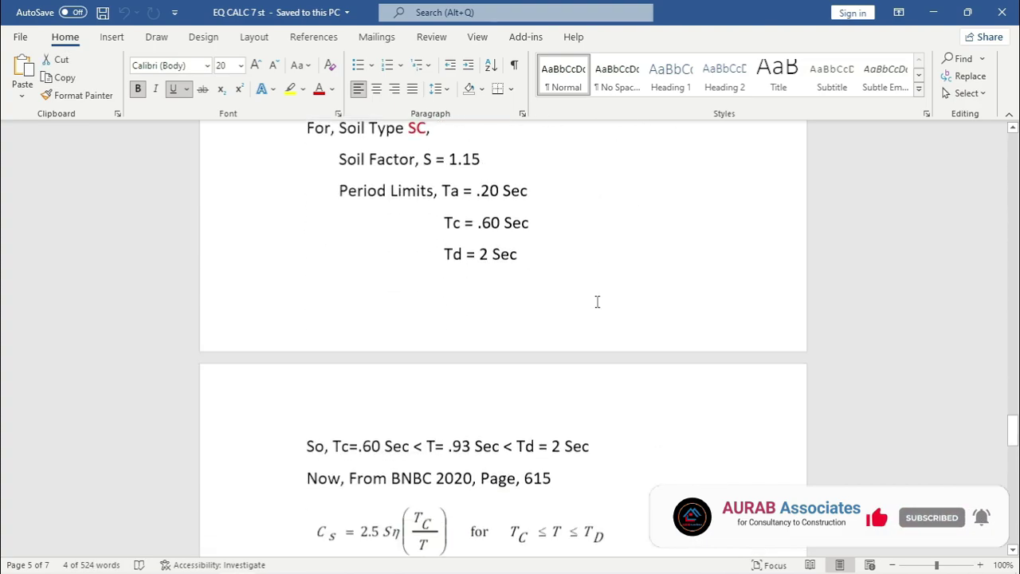
{"action": "scroll", "coordinate": [597, 302], "scroll_direction": "down", "scroll_amount": 20}
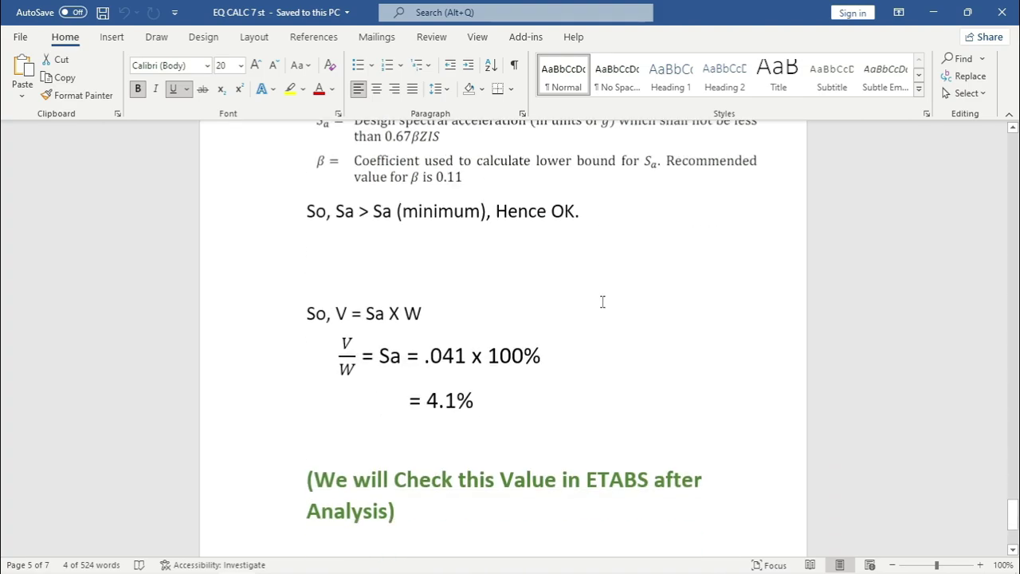
{"action": "scroll", "coordinate": [602, 302], "scroll_direction": "down", "scroll_amount": 1}
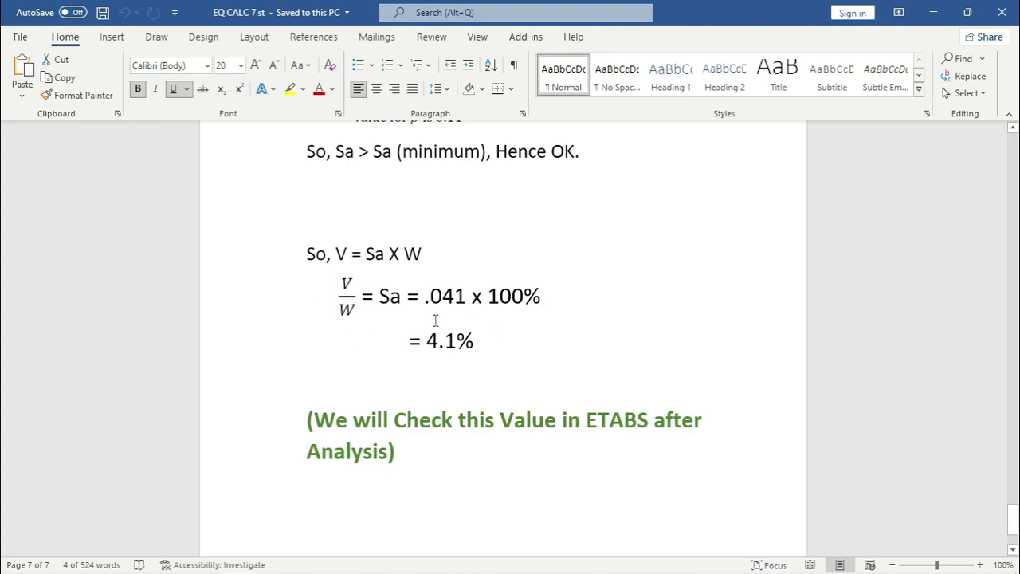
{"action": "left_click_drag", "start_coordinate": [428, 341], "coordinate": [496, 346]}
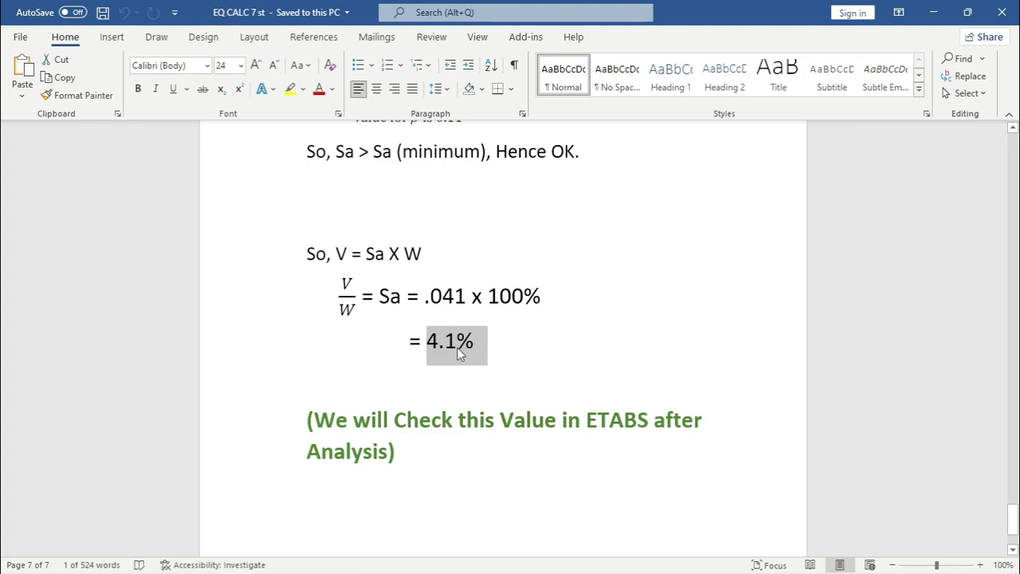
{"action": "left_click", "coordinate": [932, 12]}
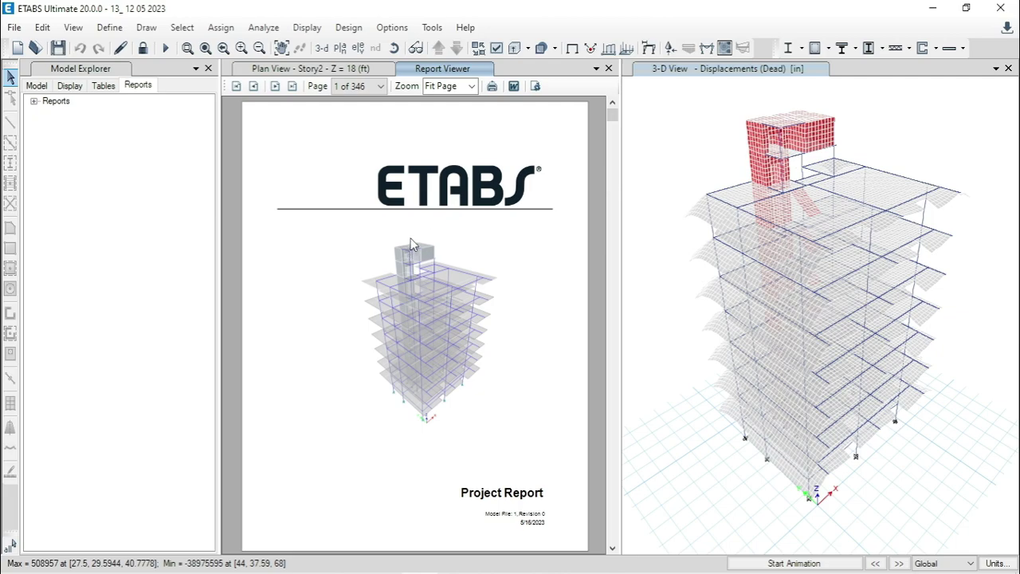
- Scroll the report down to the Calculated Base Shear page for the X direction
{"action": "scroll", "coordinate": [461, 249], "scroll_direction": "down", "scroll_amount": 15}
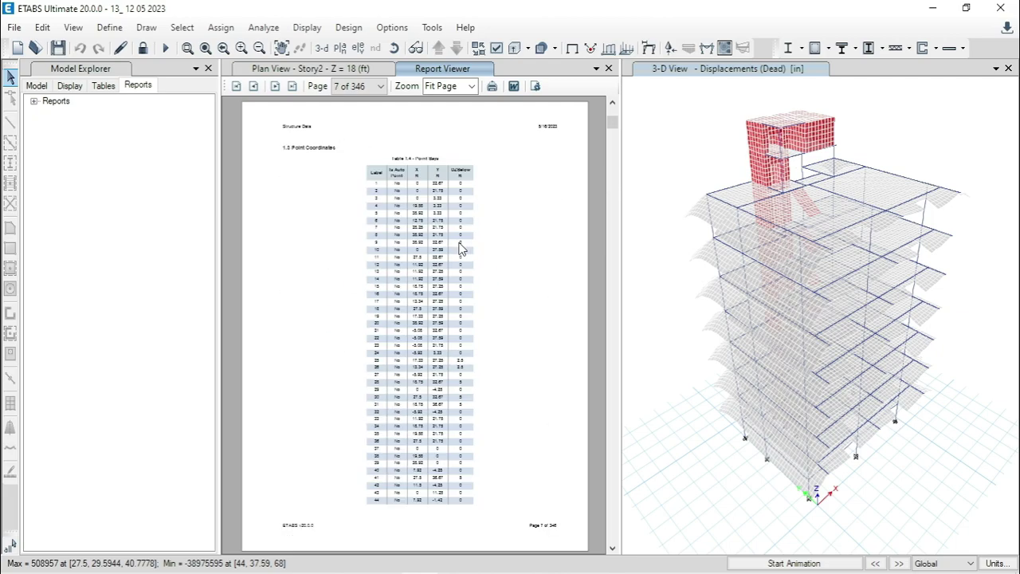
{"action": "scroll", "coordinate": [461, 249], "scroll_direction": "down", "scroll_amount": 10}
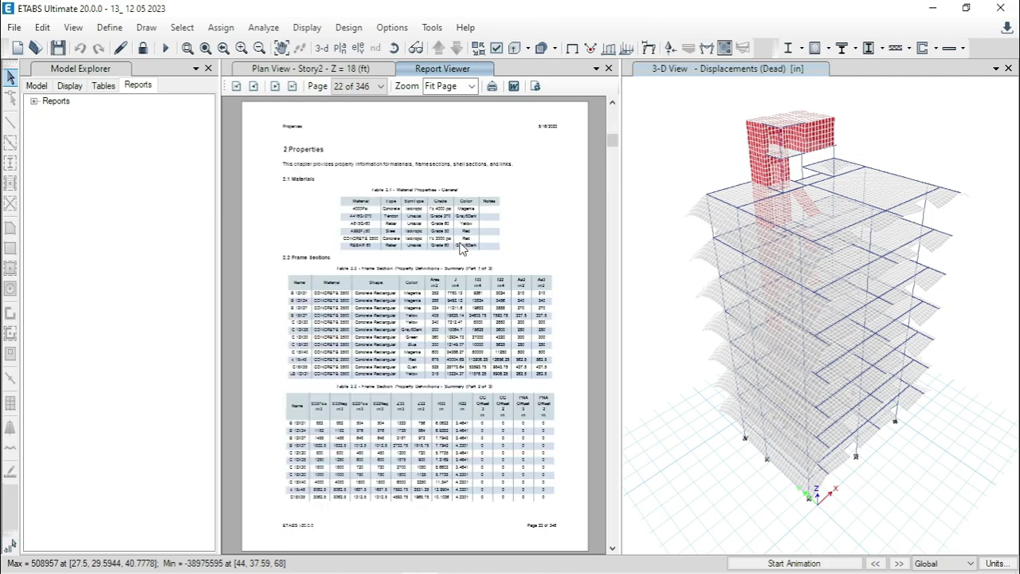
{"action": "scroll", "coordinate": [461, 249], "scroll_direction": "down", "scroll_amount": 7}
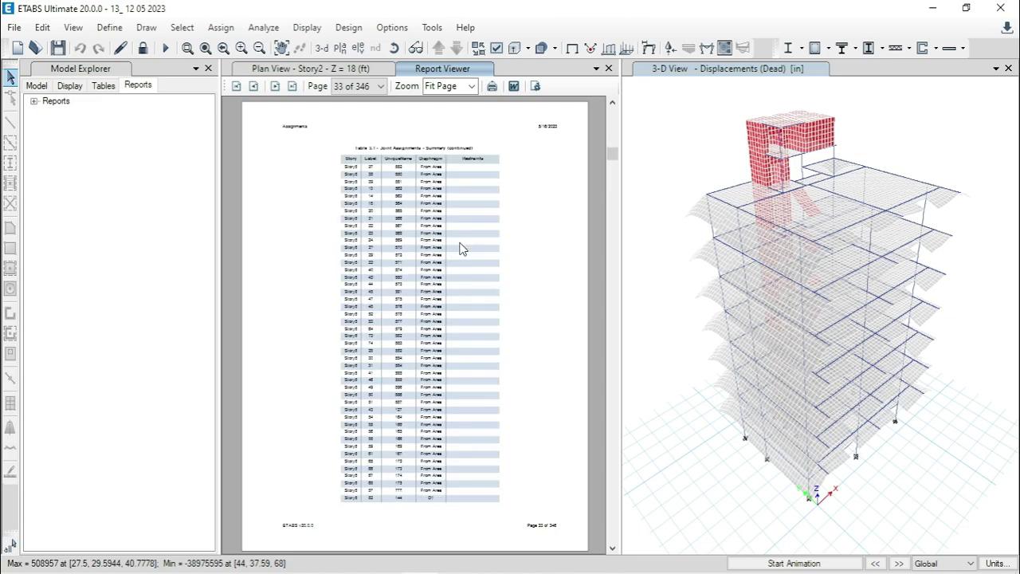
{"action": "scroll", "coordinate": [461, 249], "scroll_direction": "down", "scroll_amount": 13}
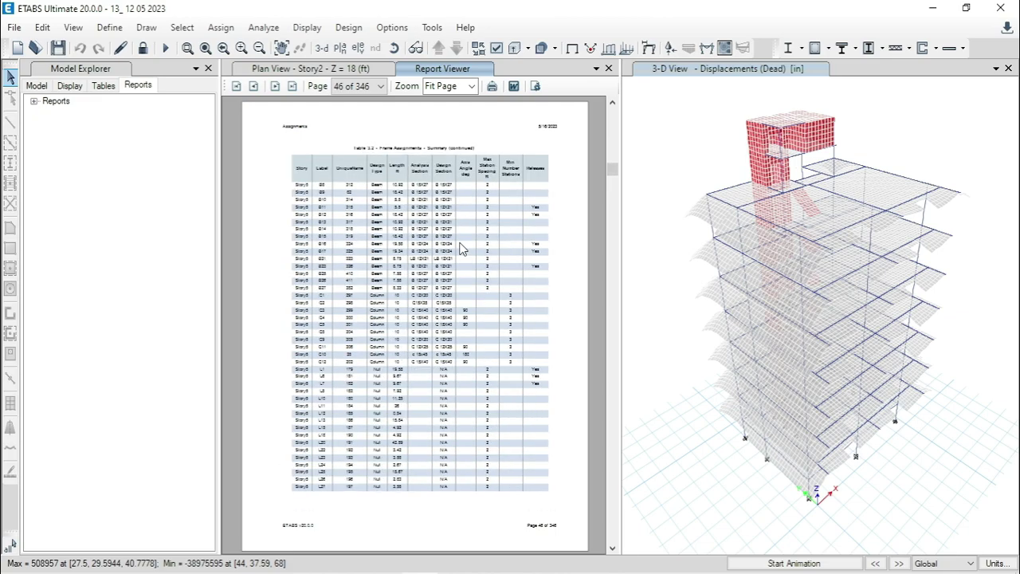
{"action": "scroll", "coordinate": [461, 249], "scroll_direction": "down", "scroll_amount": 14}
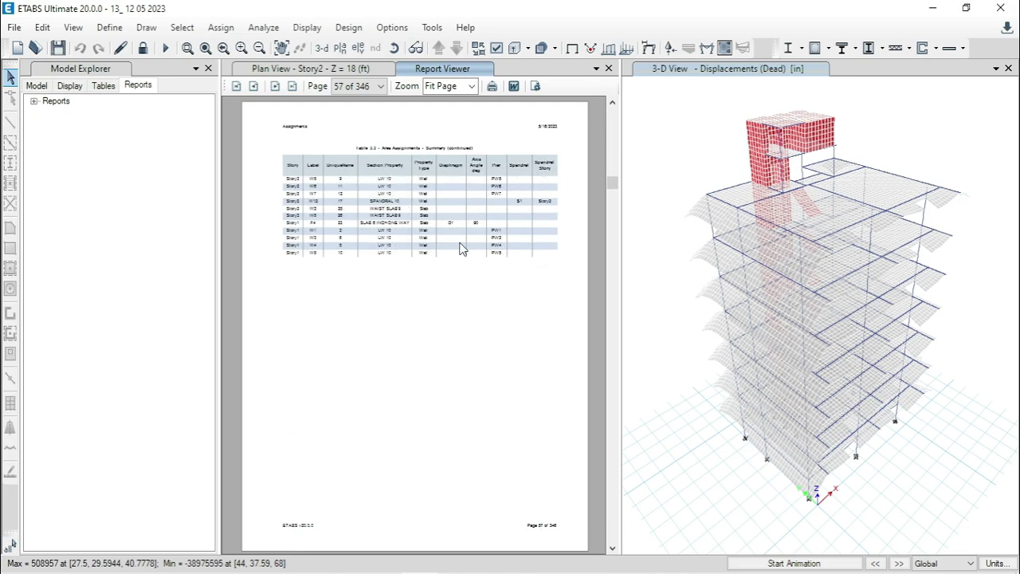
{"action": "scroll", "coordinate": [460, 248], "scroll_direction": "down", "scroll_amount": 7}
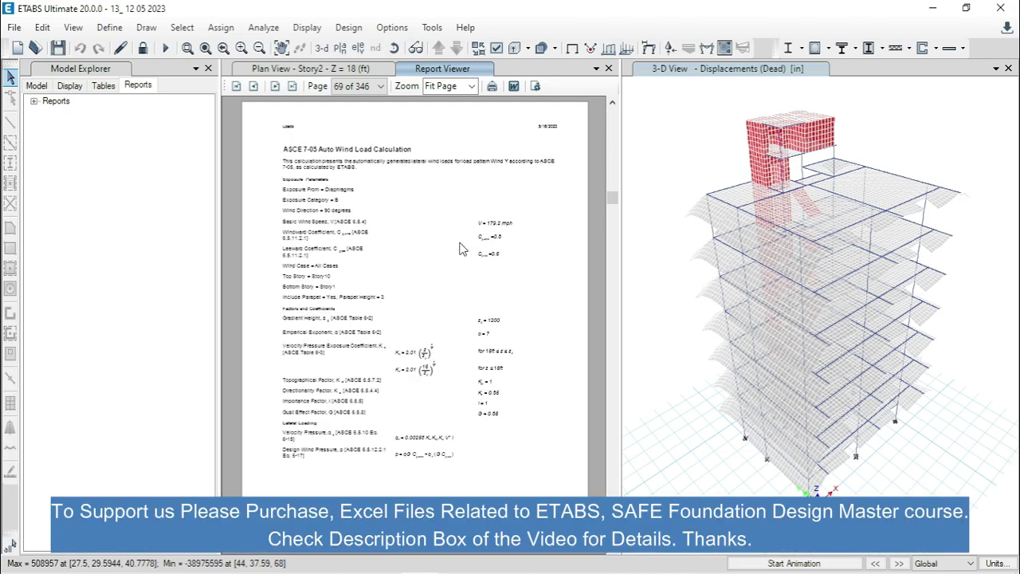
{"action": "scroll", "coordinate": [461, 248], "scroll_direction": "down", "scroll_amount": 9}
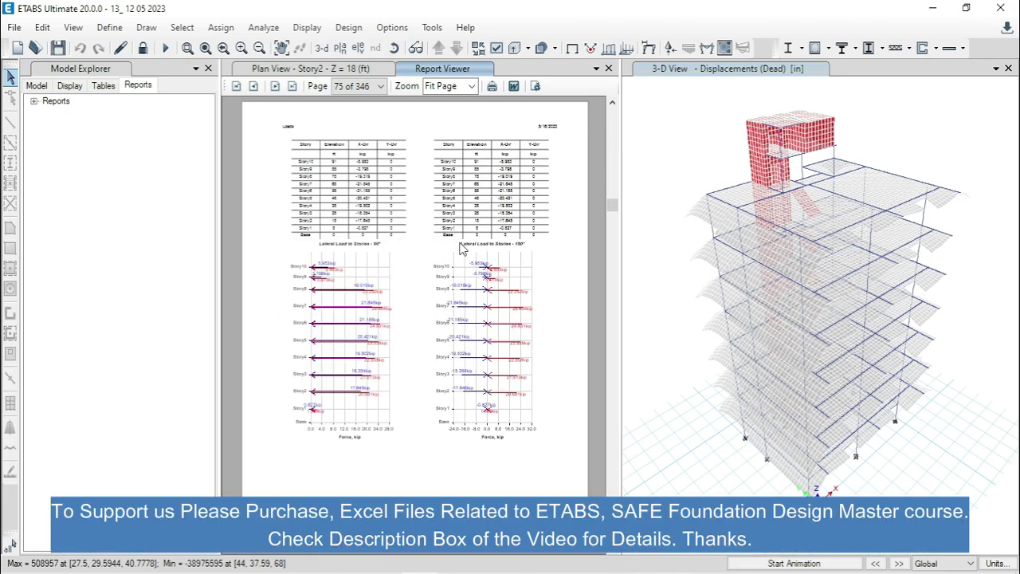
{"action": "scroll", "coordinate": [461, 248], "scroll_direction": "down", "scroll_amount": 2}
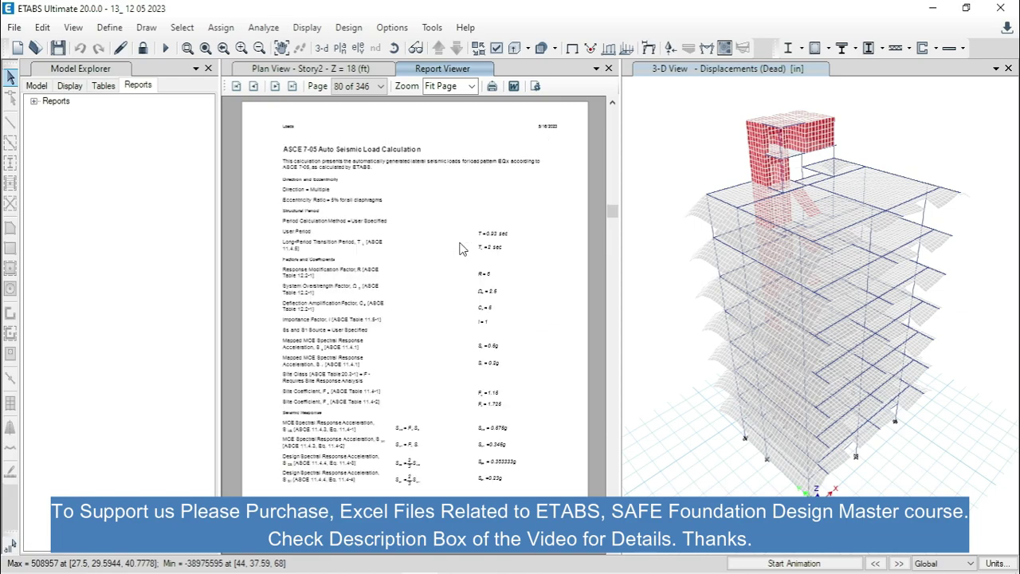
- Set the report zoom to 100% and centre the base shear table (Cs 0.041219, V 175.767 kip)
{"action": "left_click", "coordinate": [470, 86]}
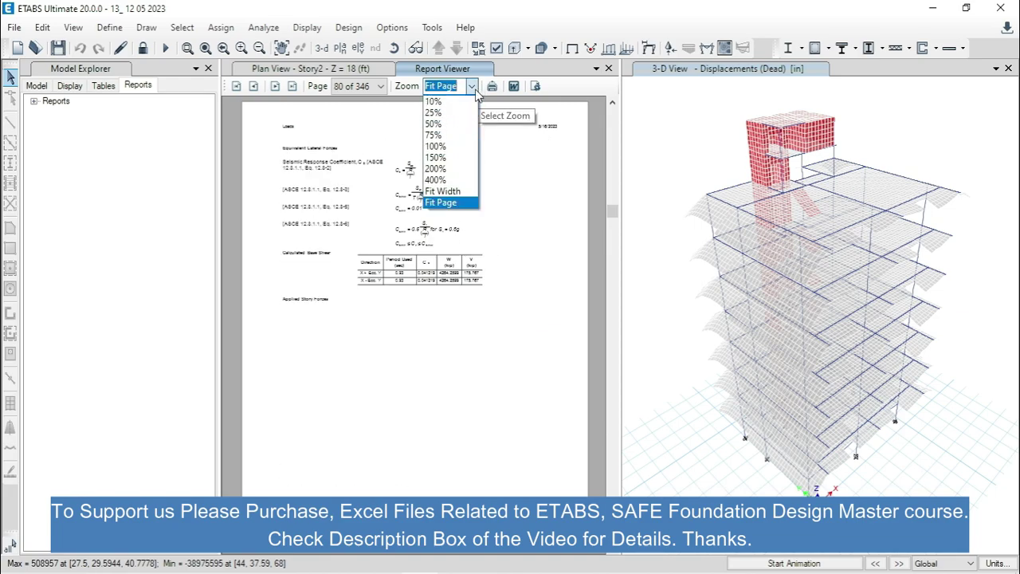
{"action": "left_click", "coordinate": [452, 151]}
{"action": "left_click_drag", "start_coordinate": [374, 267], "coordinate": [422, 263]}
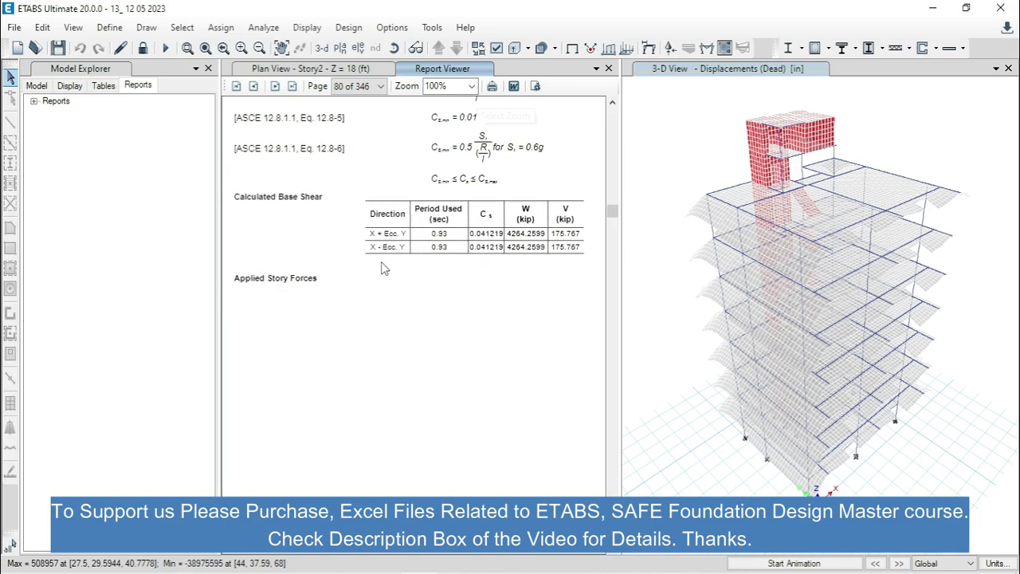
{"action": "left_click_drag", "start_coordinate": [392, 247], "coordinate": [342, 252]}
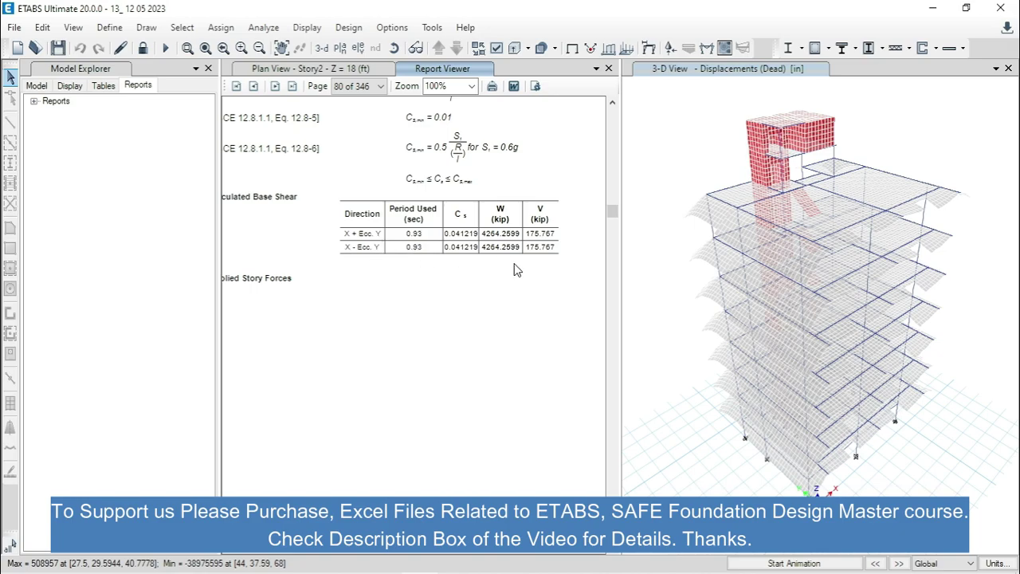
{"action": "left_click_drag", "start_coordinate": [514, 269], "coordinate": [483, 266]}
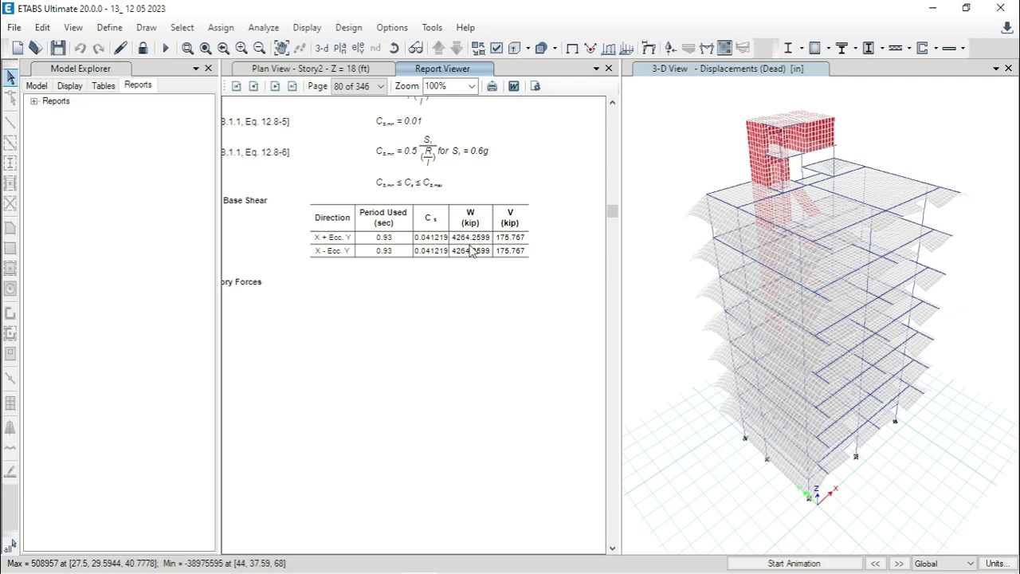
- Launch Windows Calculator from search, closing the accidentally opened Snipping Tool
{"action": "left_click", "coordinate": [52, 558]}
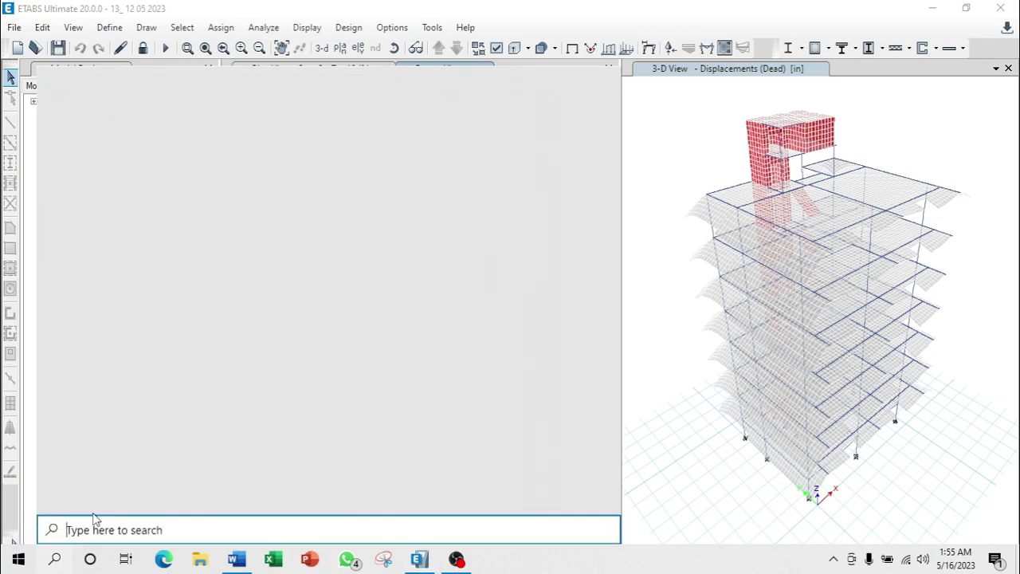
{"action": "left_click", "coordinate": [106, 296]}
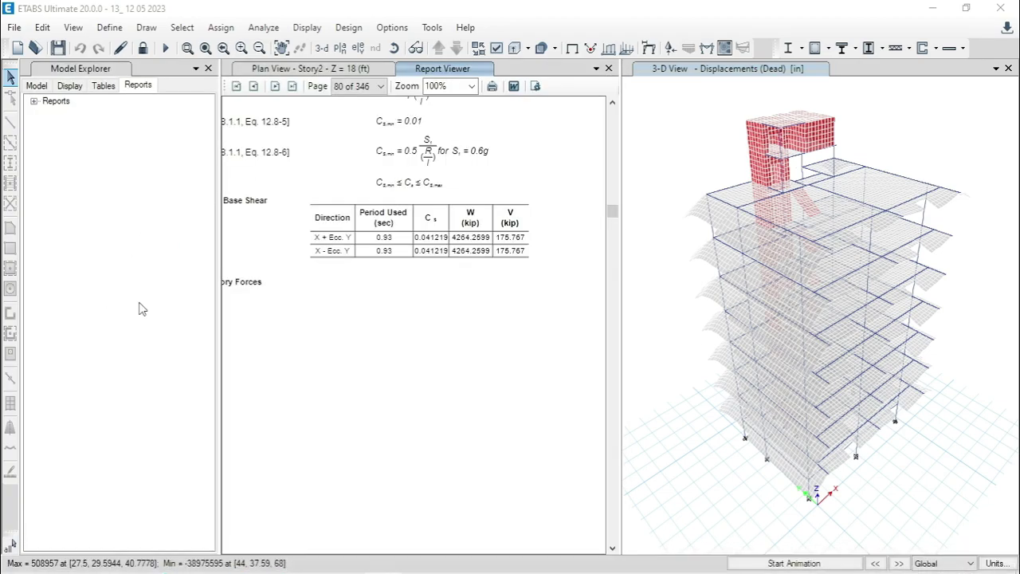
{"action": "left_click", "coordinate": [684, 154]}
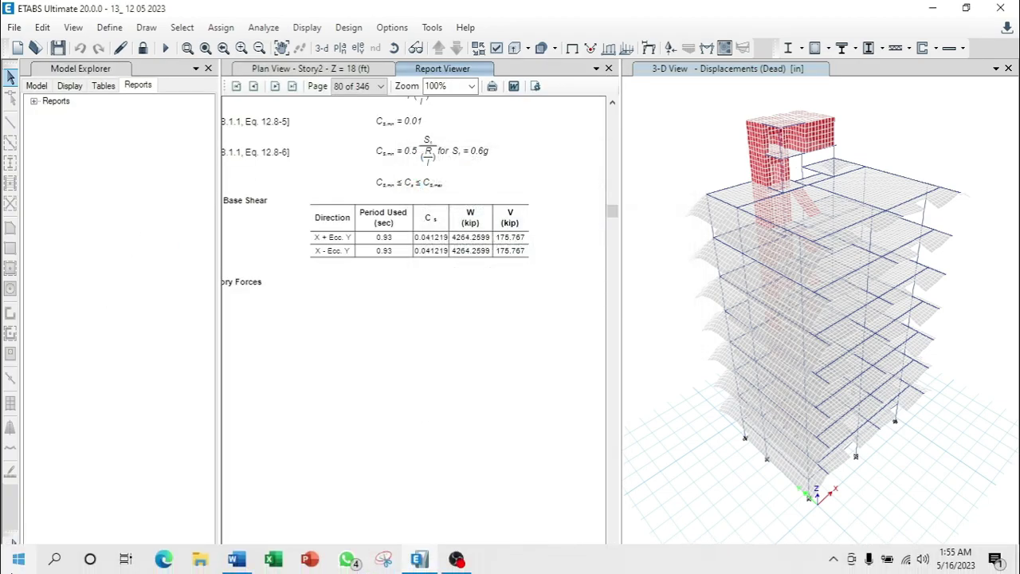
{"action": "left_click", "coordinate": [56, 560]}
{"action": "left_click", "coordinate": [128, 270]}
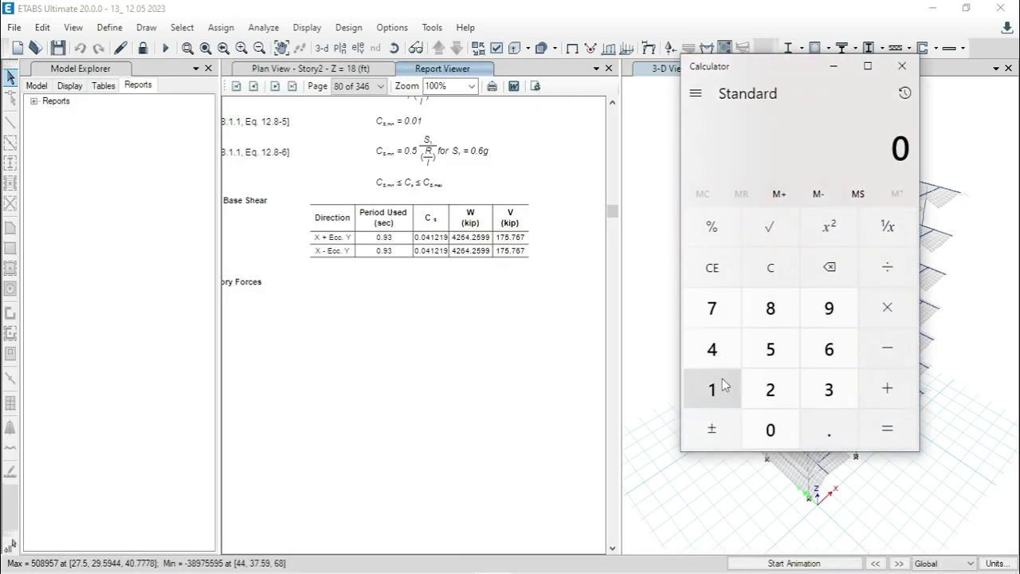
- Divide the base shear 175 by the weight 4264 in Calculator
{"action": "left_click", "coordinate": [721, 381]}
{"action": "left_click", "coordinate": [722, 320]}
{"action": "left_click", "coordinate": [770, 348]}
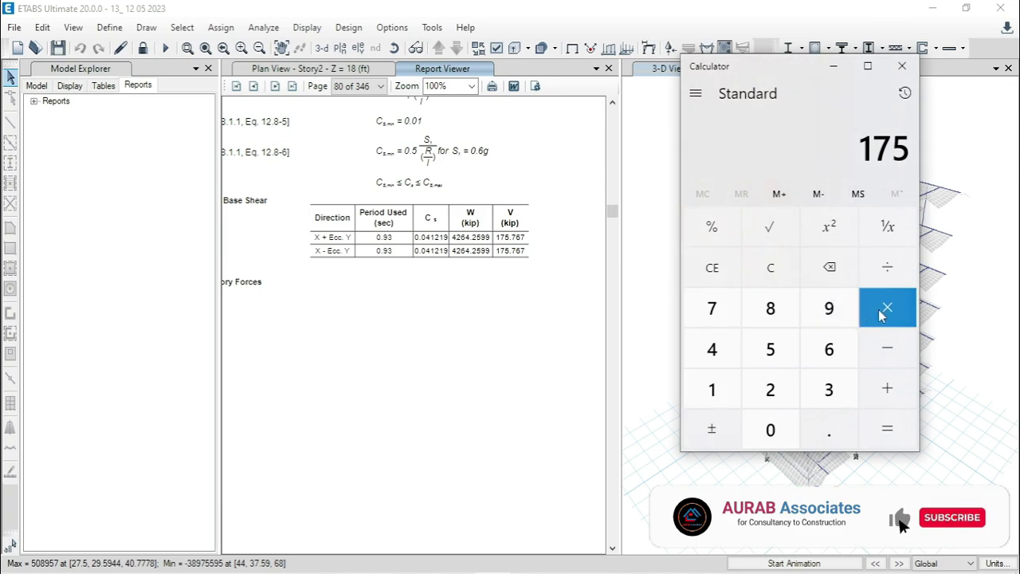
{"action": "left_click", "coordinate": [898, 271]}
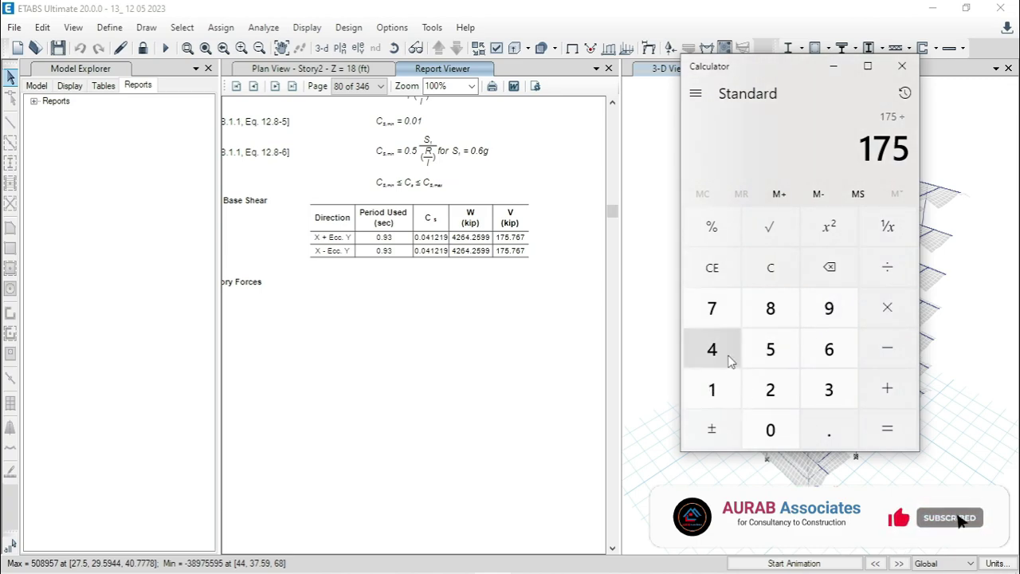
{"action": "left_click", "coordinate": [726, 357]}
{"action": "left_click", "coordinate": [770, 389]}
{"action": "left_click", "coordinate": [829, 348]}
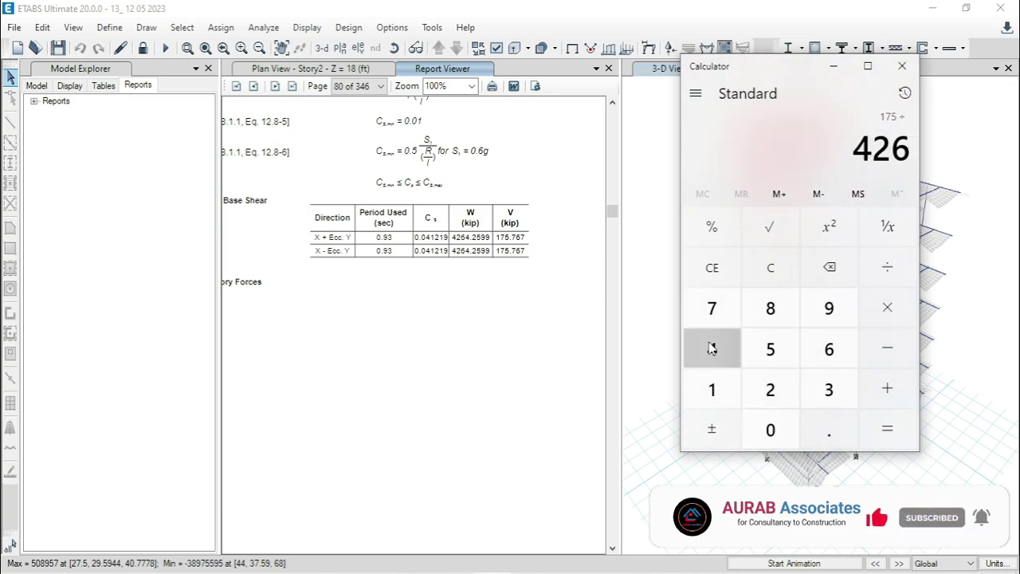
{"action": "left_click", "coordinate": [715, 349]}
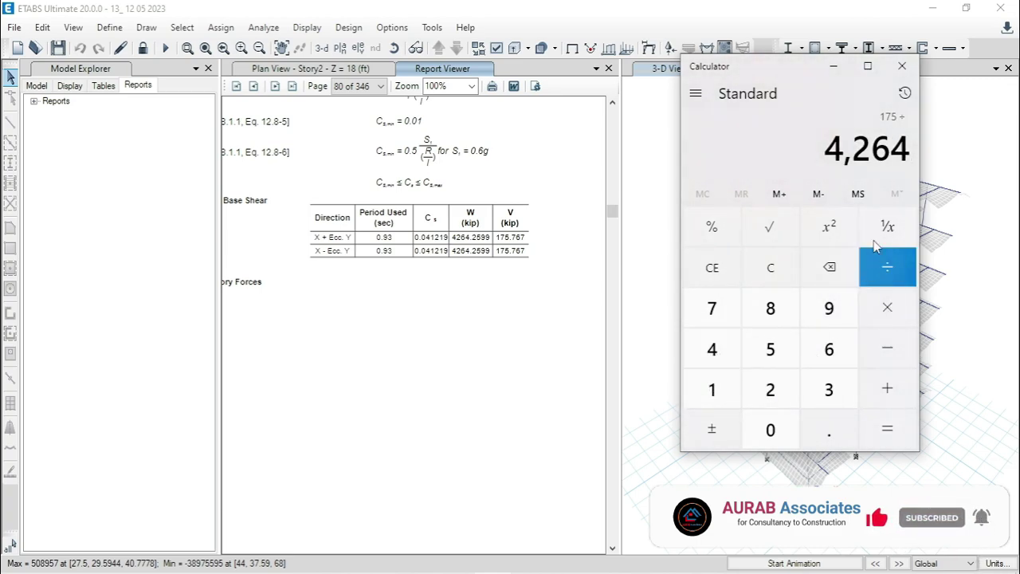
{"action": "left_click", "coordinate": [884, 435]}
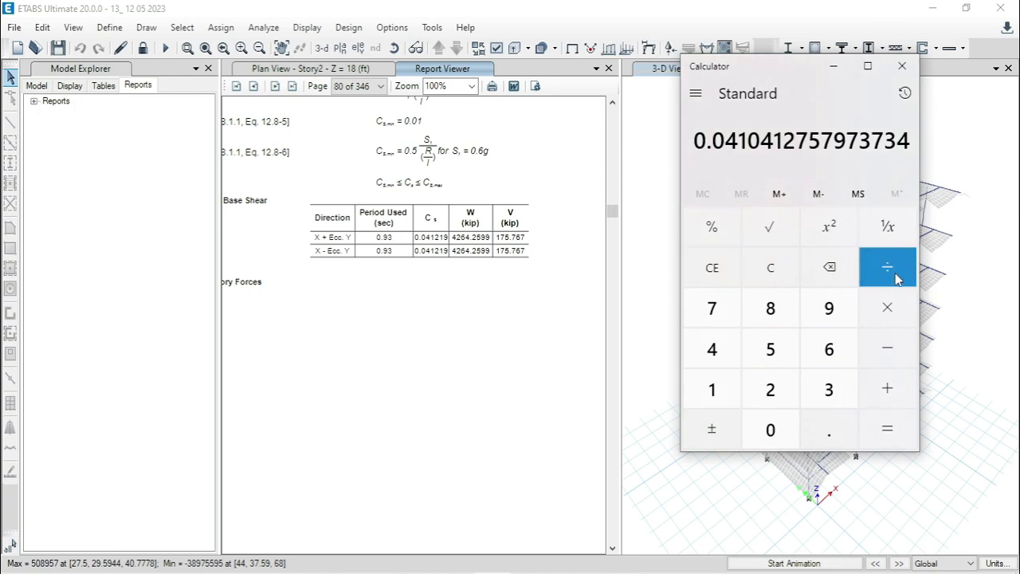
- Multiply by 100 to get 4.104 percent, highlight 4.10, and switch back to ETABS
{"action": "left_click", "coordinate": [887, 319]}
{"action": "left_click", "coordinate": [711, 389]}
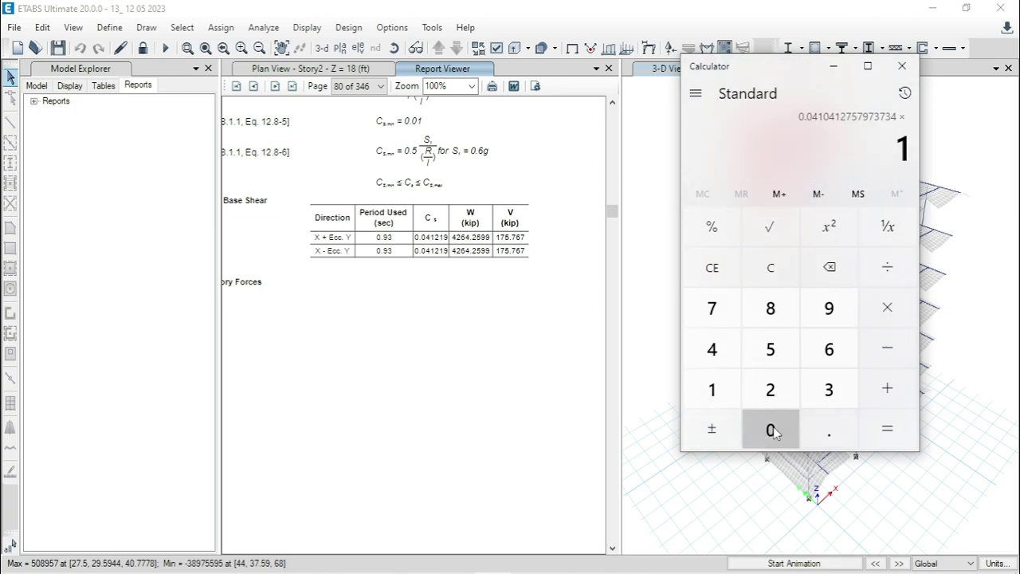
{"action": "left_click", "coordinate": [770, 430]}
{"action": "left_click", "coordinate": [770, 429]}
{"action": "left_click", "coordinate": [889, 431]}
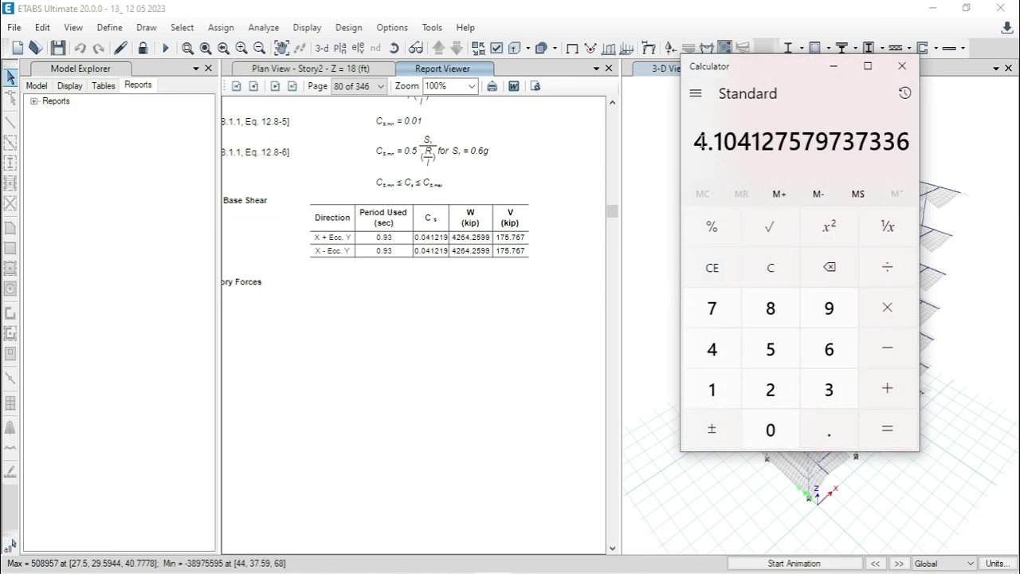
{"action": "left_click_drag", "start_coordinate": [695, 141], "coordinate": [737, 141]}
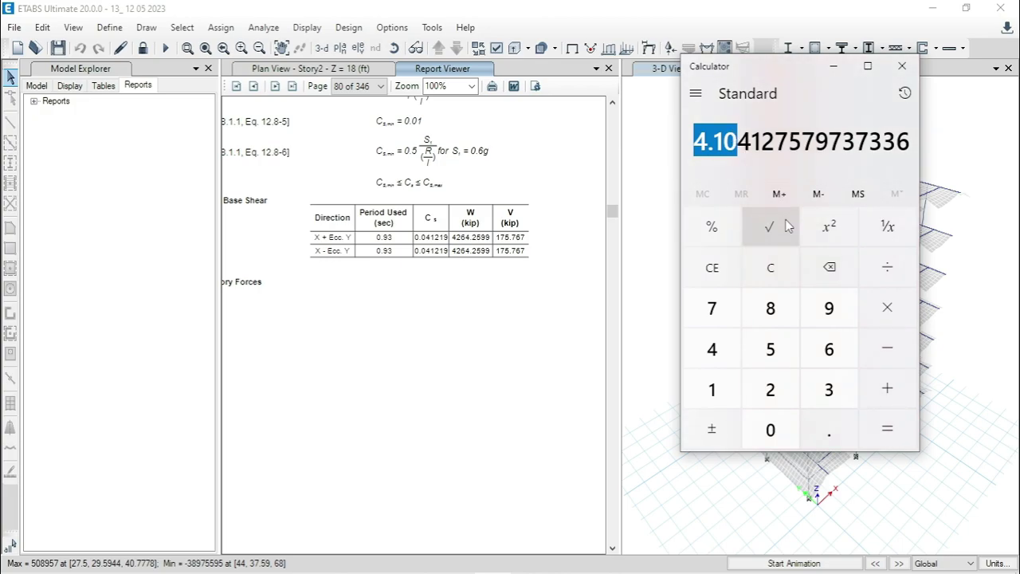
{"action": "left_click", "coordinate": [358, 279]}
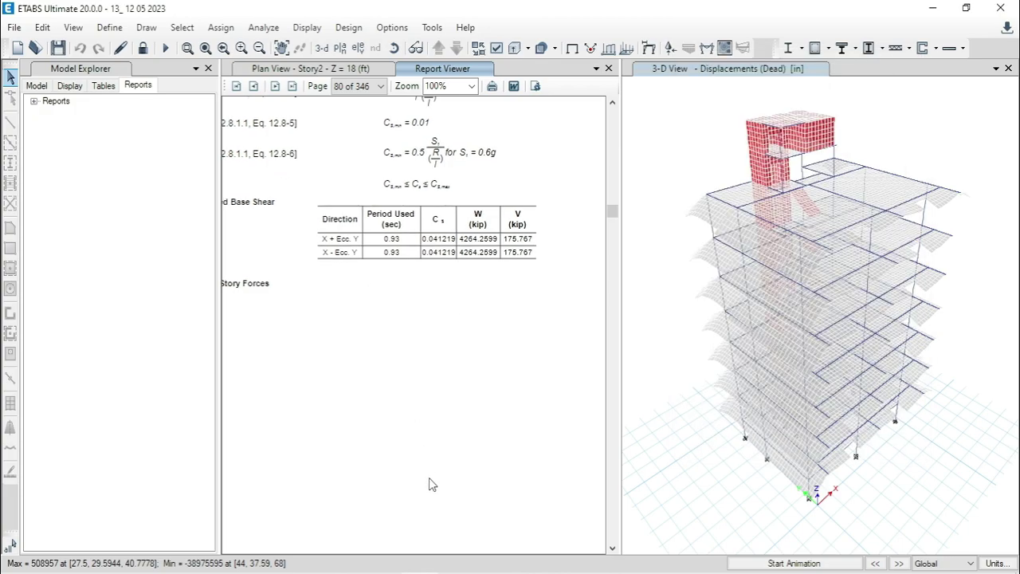
- Scroll the report to page 83 and show the Y-direction base shear table
{"action": "scroll", "coordinate": [449, 337], "scroll_direction": "down", "scroll_amount": 15}
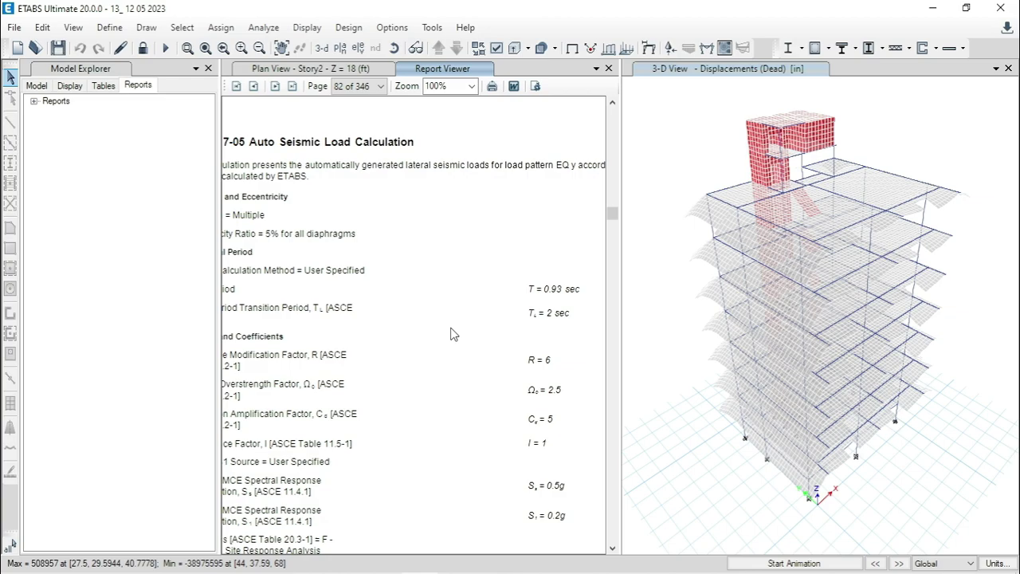
{"action": "scroll", "coordinate": [450, 334], "scroll_direction": "down", "scroll_amount": 10}
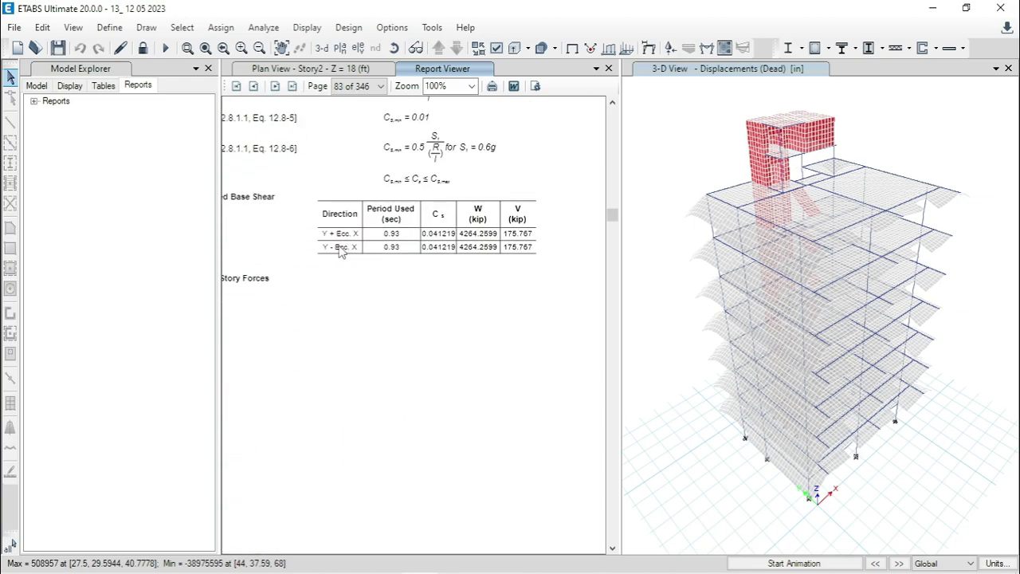
{"action": "scroll", "coordinate": [339, 250], "scroll_direction": "left", "scroll_amount": 3}
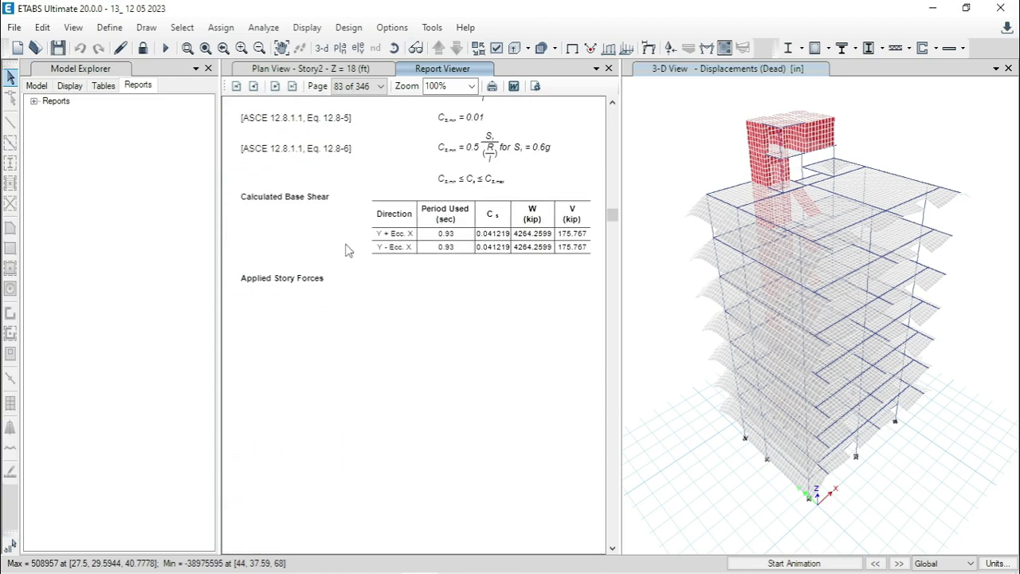
{"action": "scroll", "coordinate": [335, 243], "scroll_direction": "right", "scroll_amount": 1}
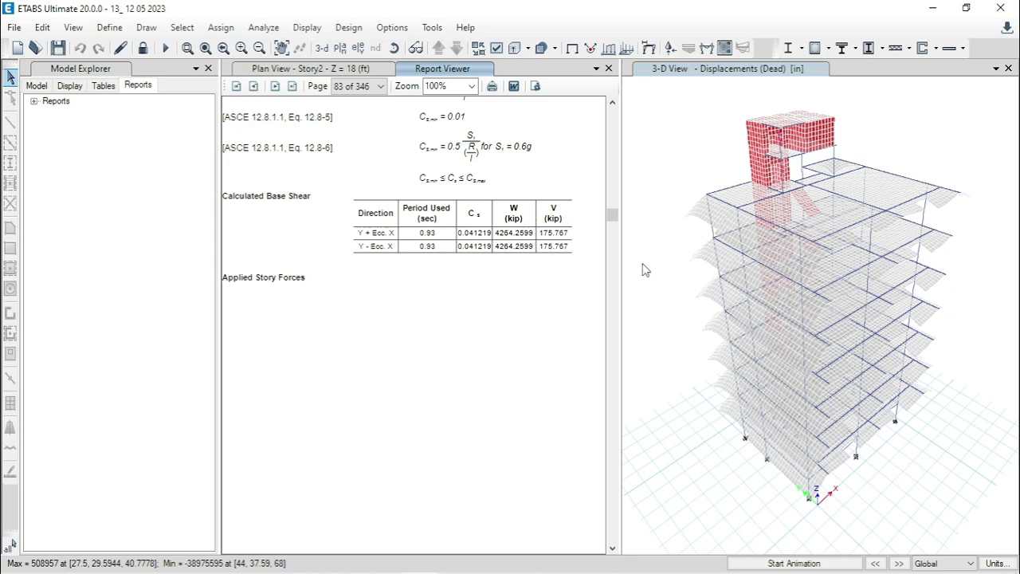
- Restore Calculator from the taskbar showing the earlier 4.104127579737336 result
{"action": "mouse_move", "coordinate": [383, 570]}
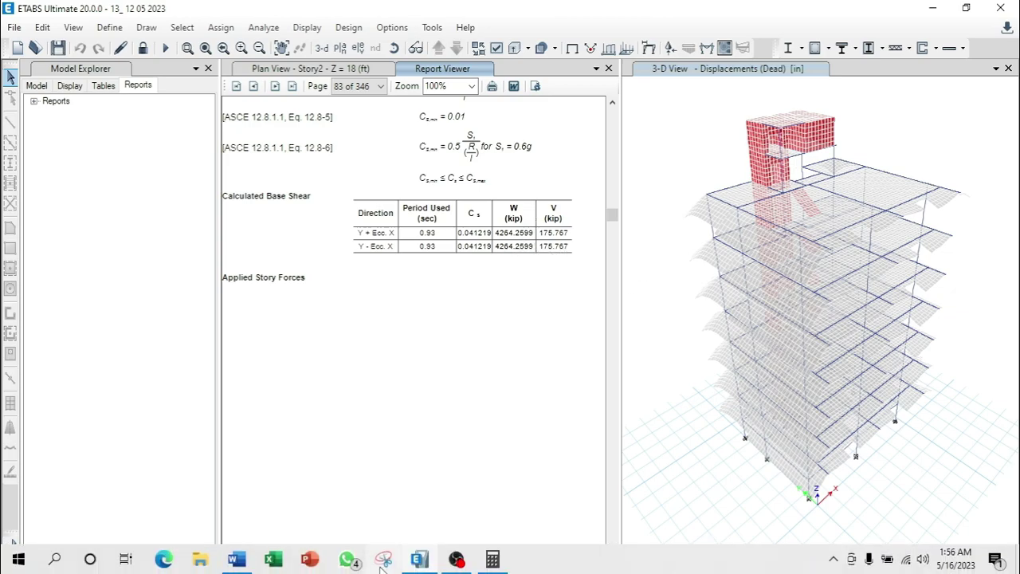
{"action": "left_click", "coordinate": [504, 560]}
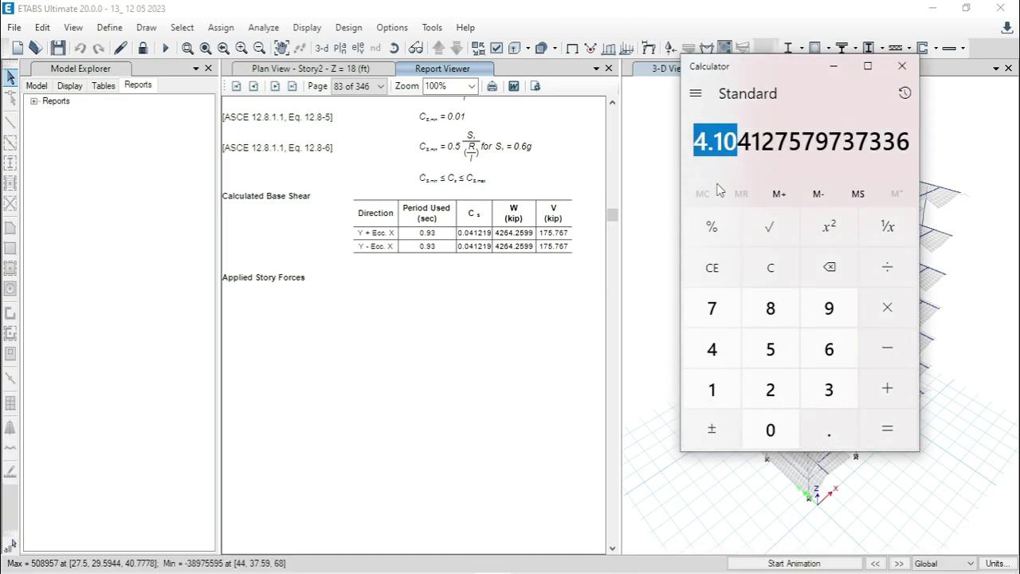